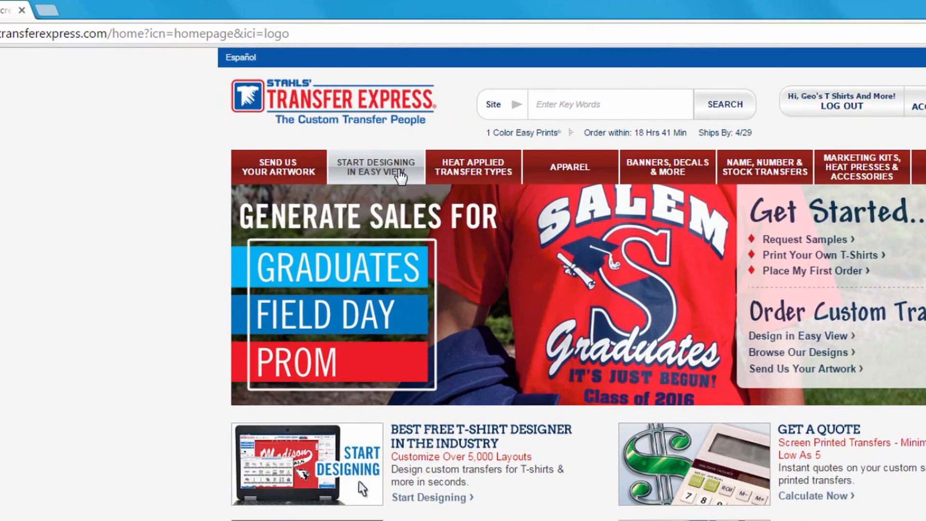
Step: Start designing in Easy View and dismiss the welcome dialog to work on the empty art board
mouse_move(345, 126)
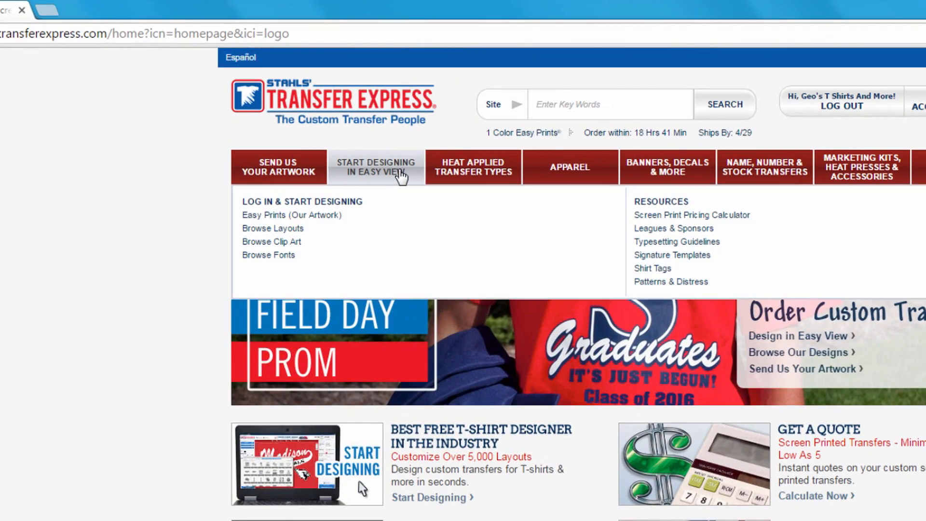
click(401, 176)
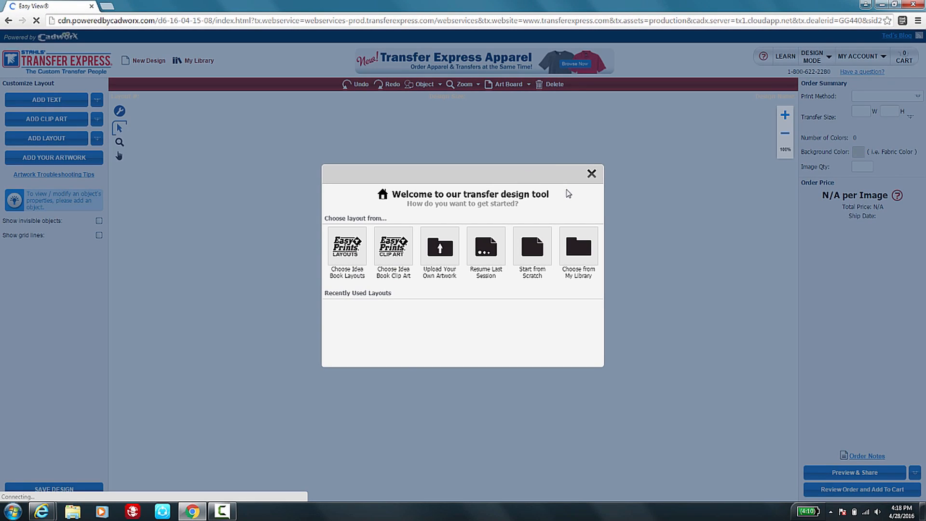
click(592, 174)
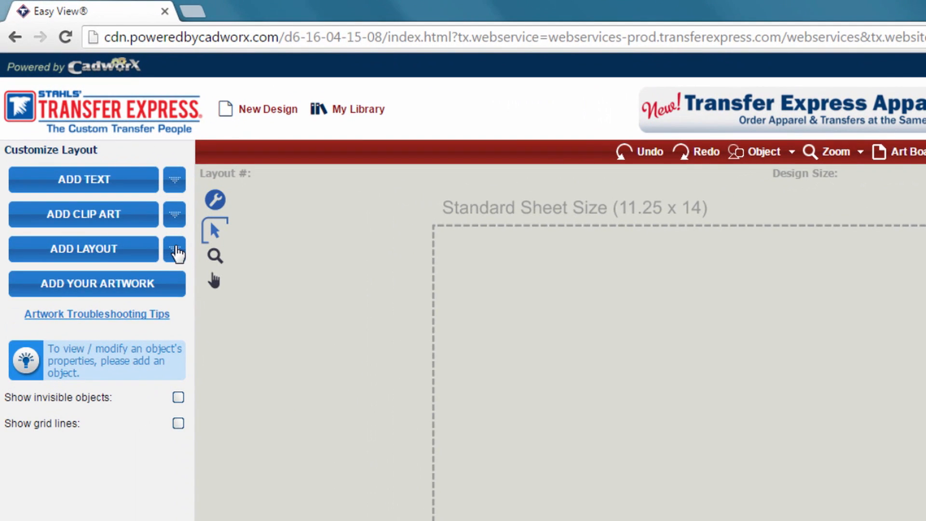
Step: Open the Idea Book layouts for adding to the design and search them for "family reunion"
click(174, 250)
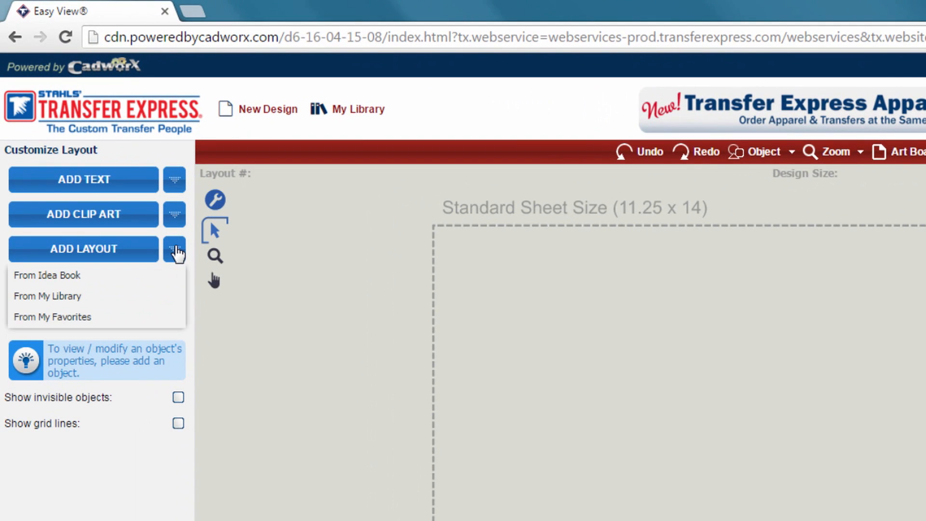
click(86, 282)
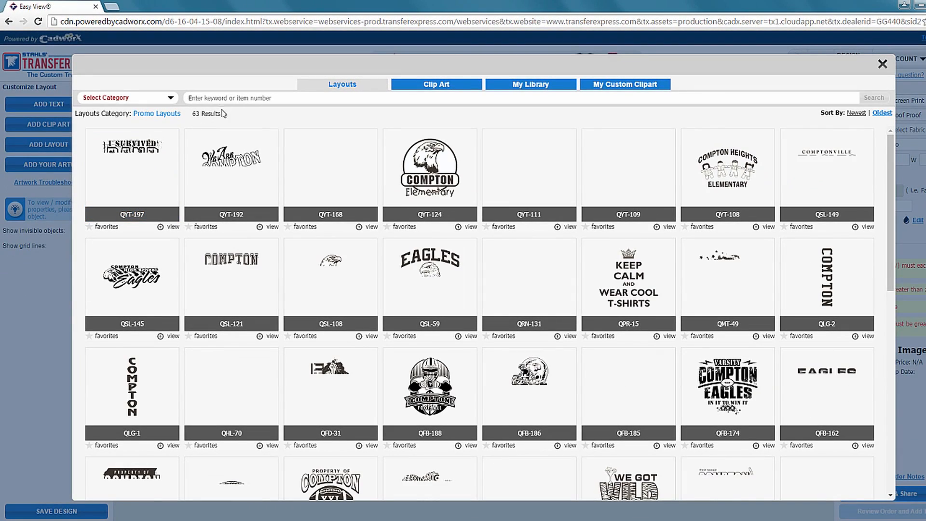
click(224, 98)
text(fa,)
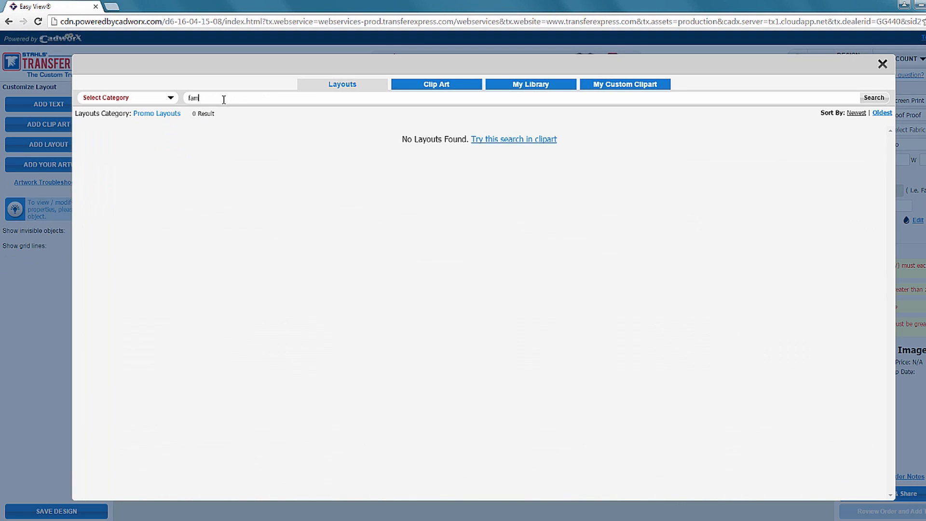
text(ily reunion)
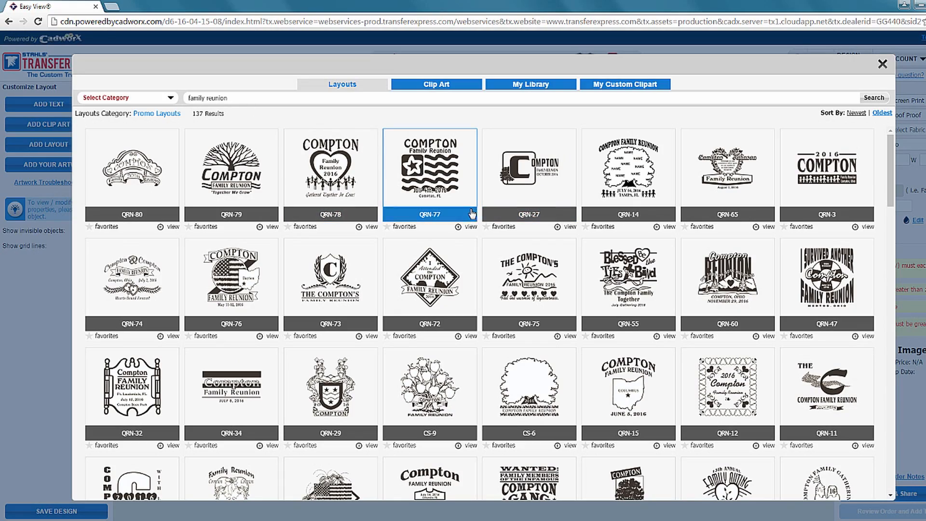
Step: Browse the family reunion layouts and add tree layout QRN-14 to the art board
scroll(410, 220, down, 5)
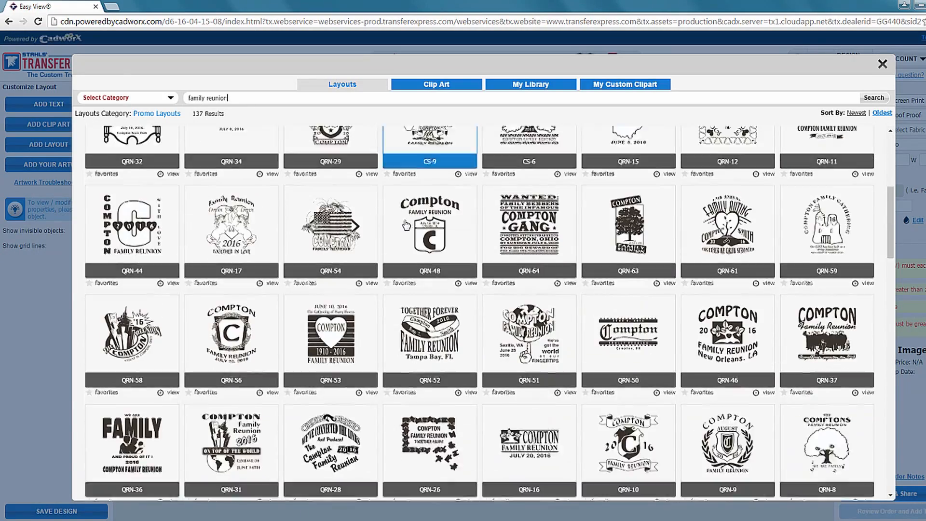
scroll(452, 266, down, 1)
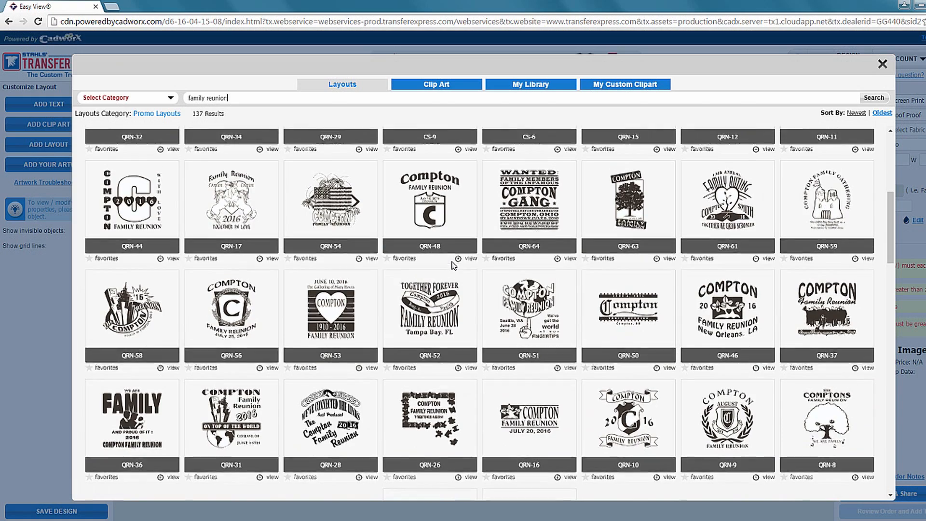
scroll(453, 264, up, 6)
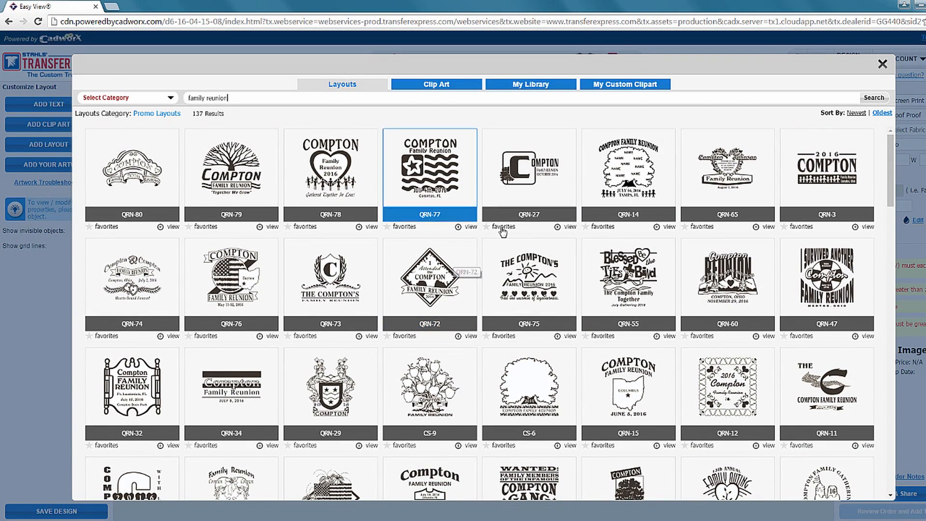
click(626, 175)
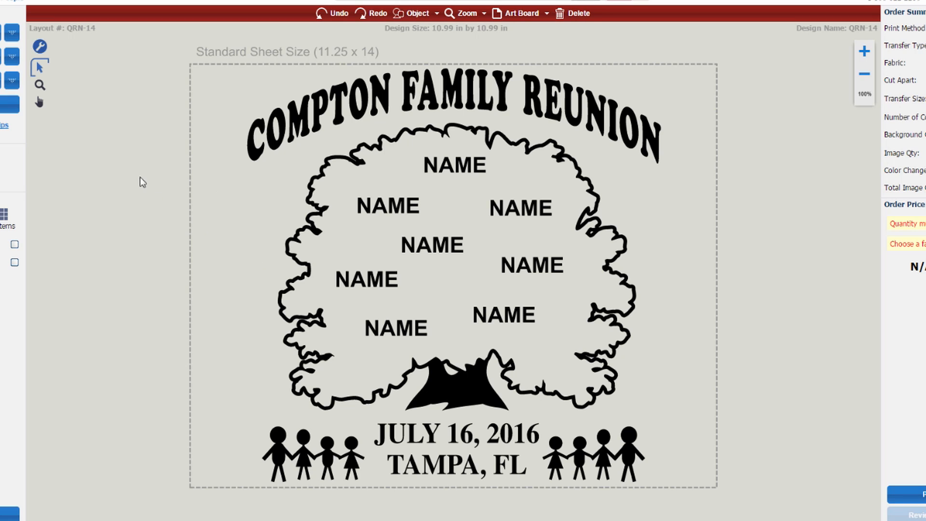
Step: Replace the surname in the arched FAMILY REUNION headline with the customer's family name
click(465, 96)
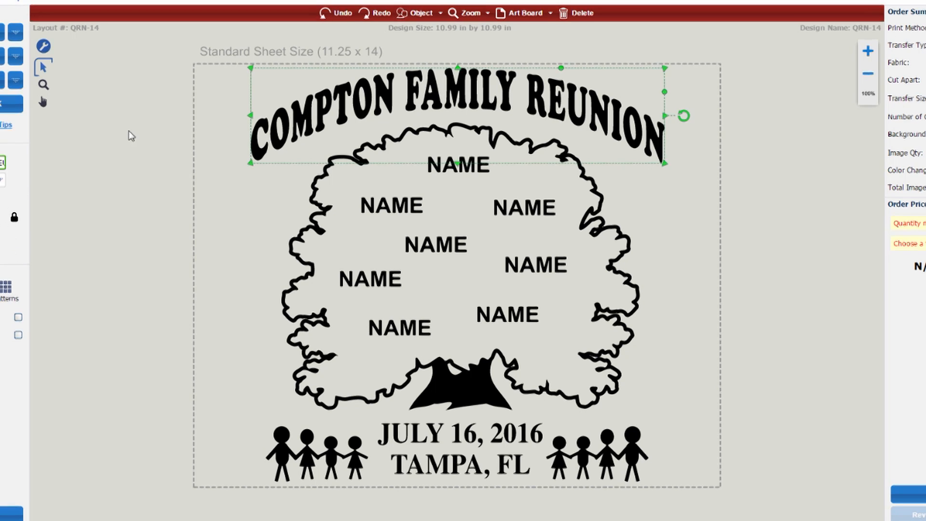
double_click(71, 156)
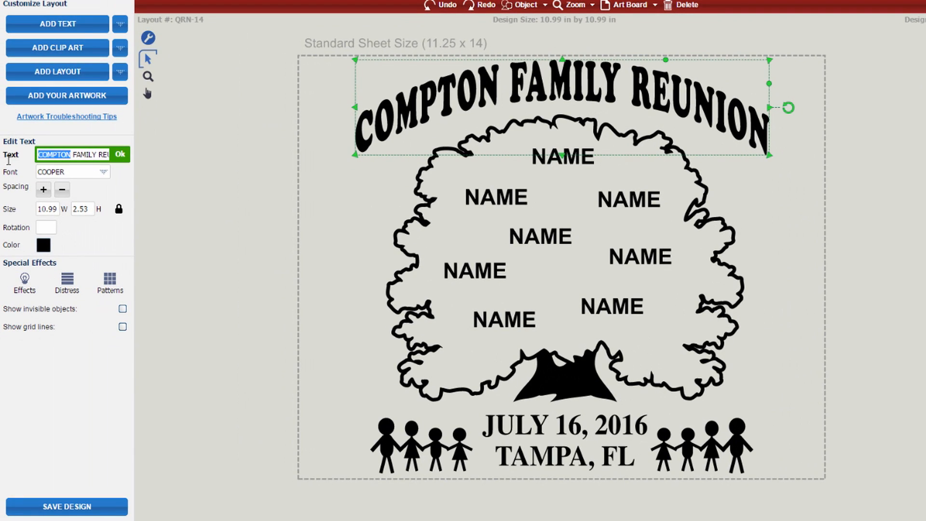
text(REILLY)
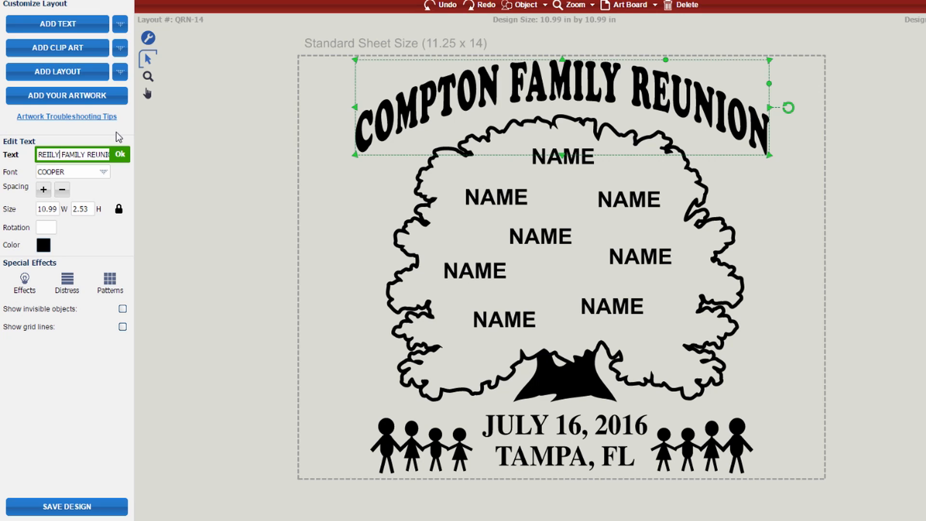
click(121, 154)
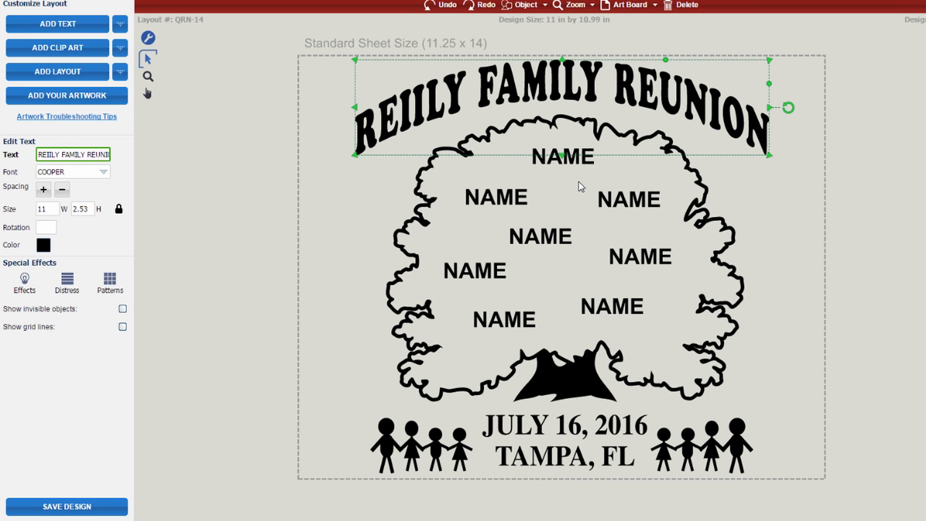
Step: Replace the topmost NAME placeholder inside the tree with a family member's first name
click(570, 168)
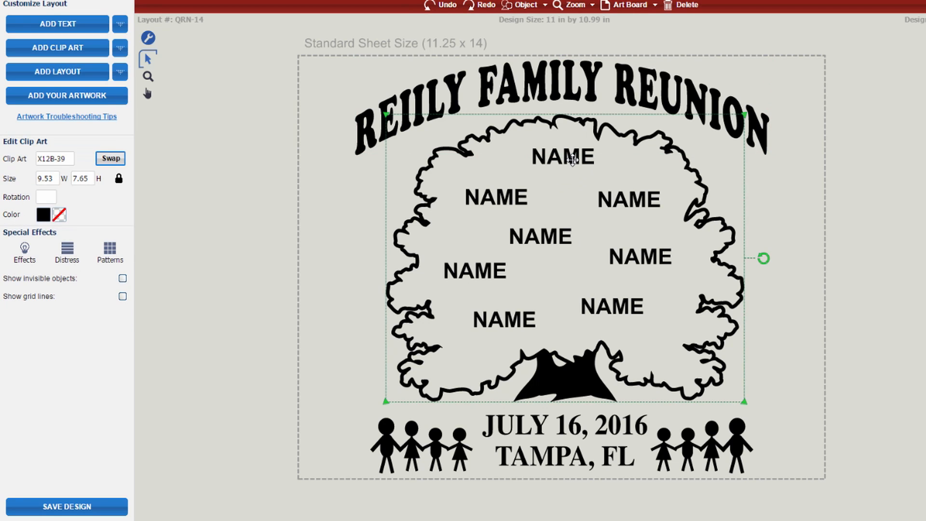
click(573, 159)
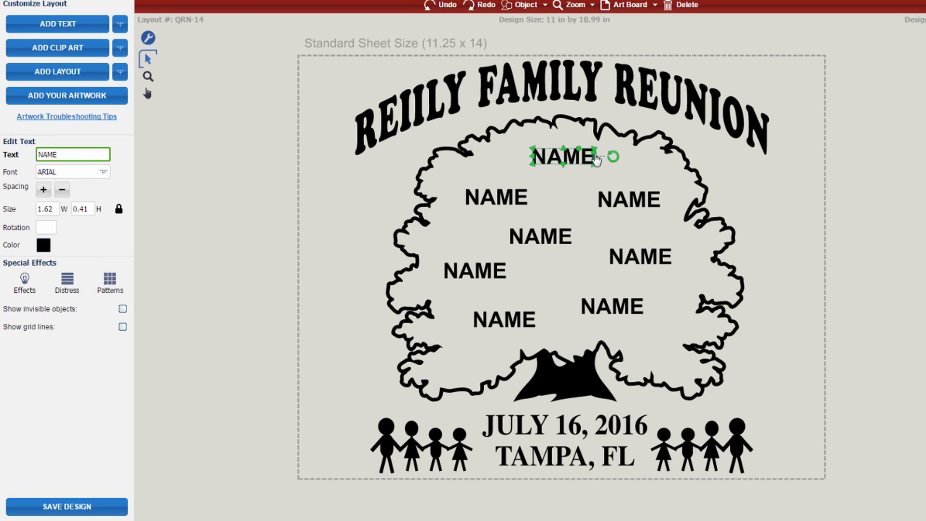
click(63, 151)
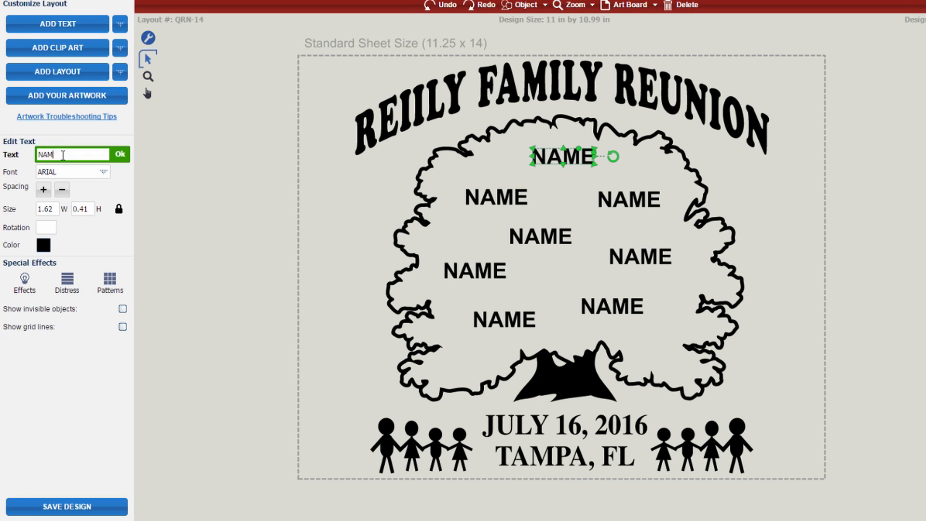
key(BackSpace)
key(BackSpace)
key(BackSpace)
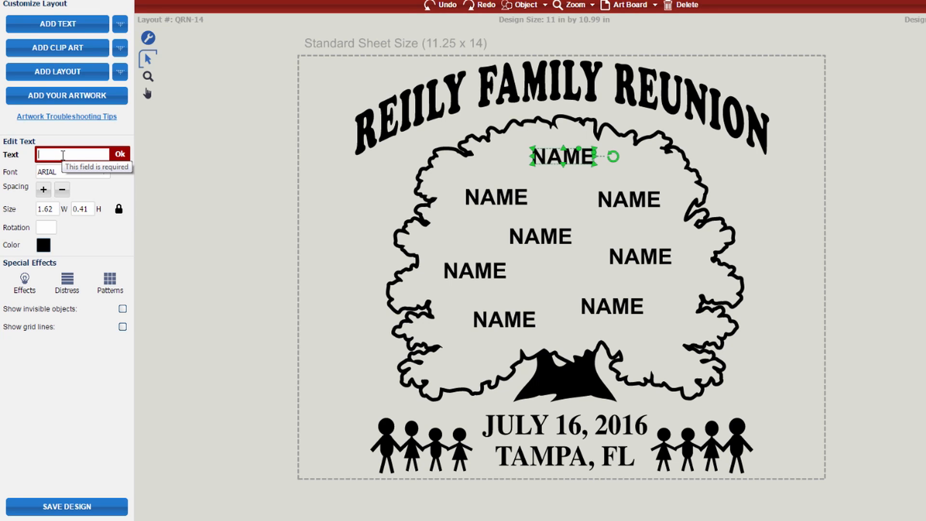
text(MIKE)
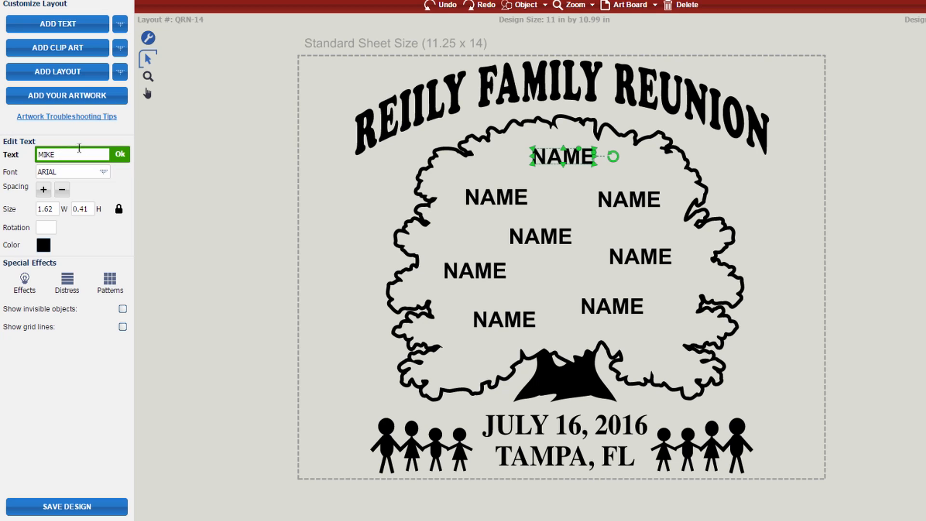
click(127, 157)
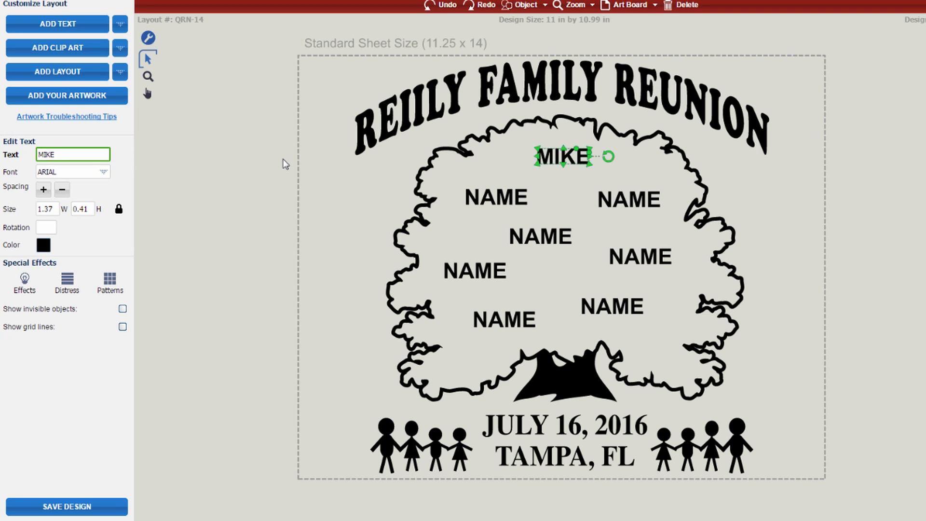
Step: Replace the NAME placeholder in the tree's upper-left part with another family member's first name
click(487, 199)
drag(102, 154, 2, 156)
text(JEN)
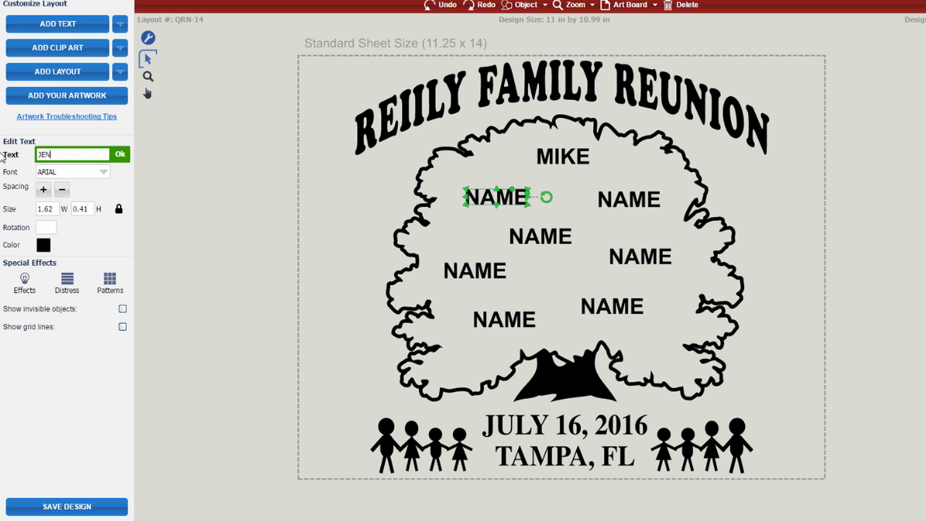
click(120, 154)
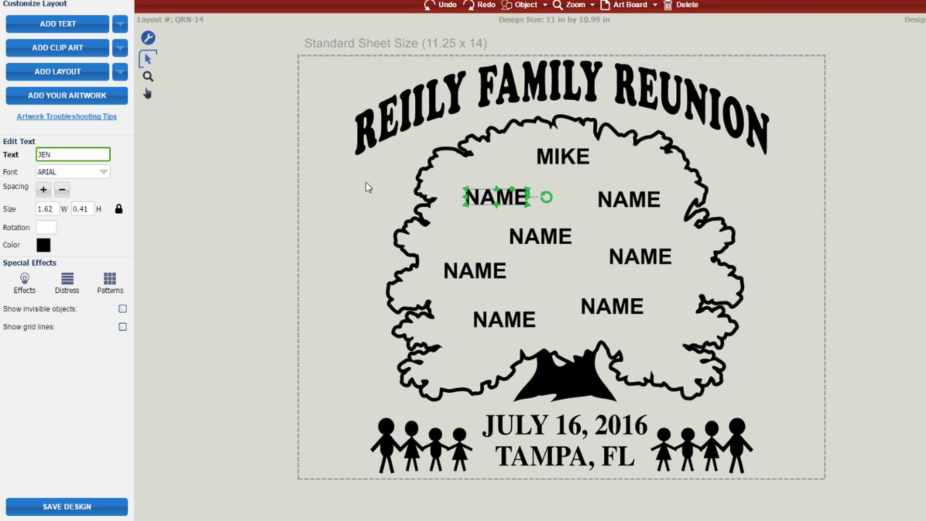
Step: Replace the tree's upper-right NAME placeholder and all remaining placeholders with family members' first names
click(648, 201)
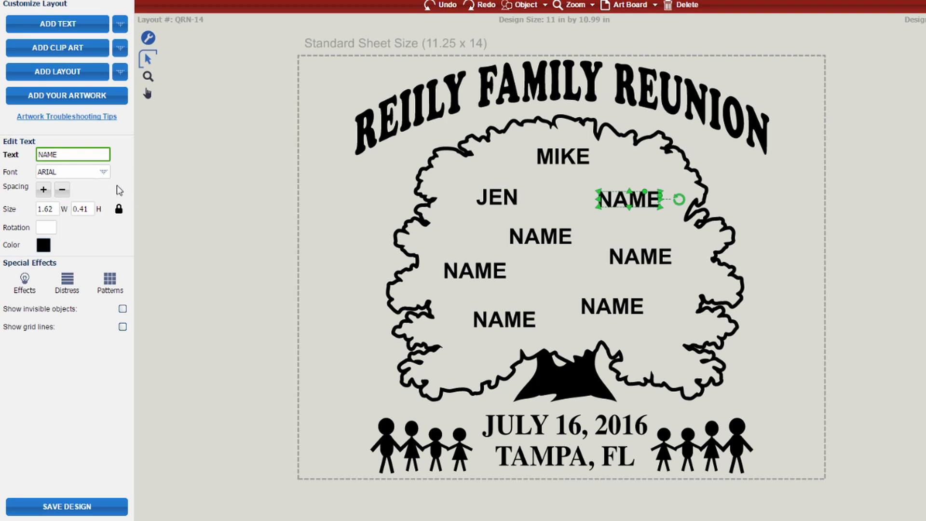
click(70, 155)
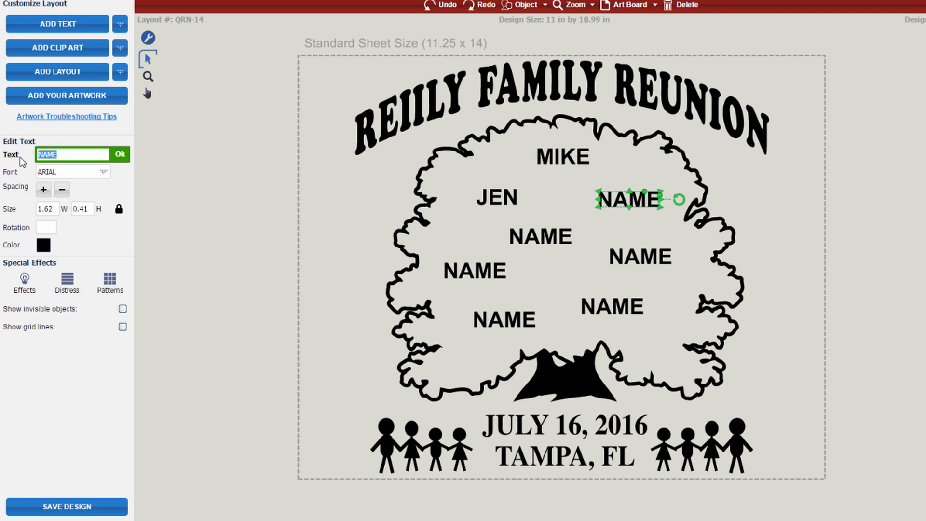
text(KAREN)
click(120, 155)
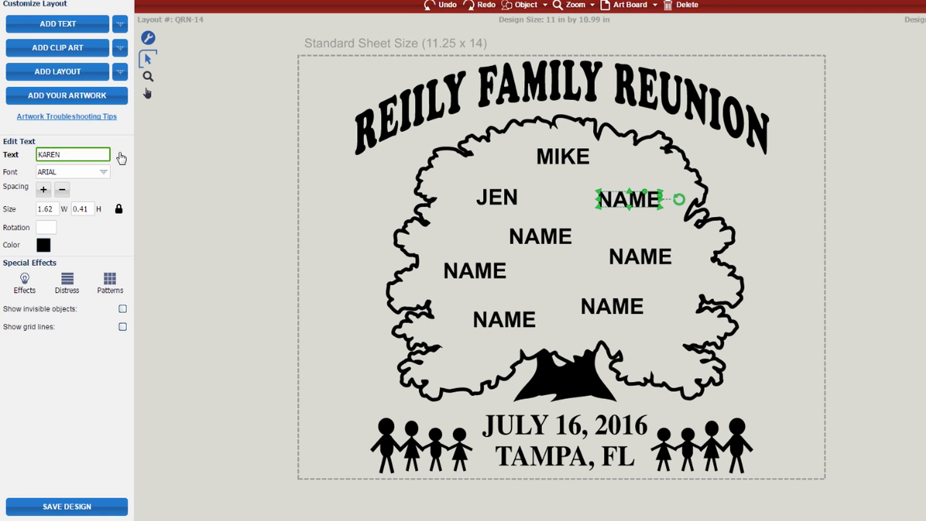
click(535, 238)
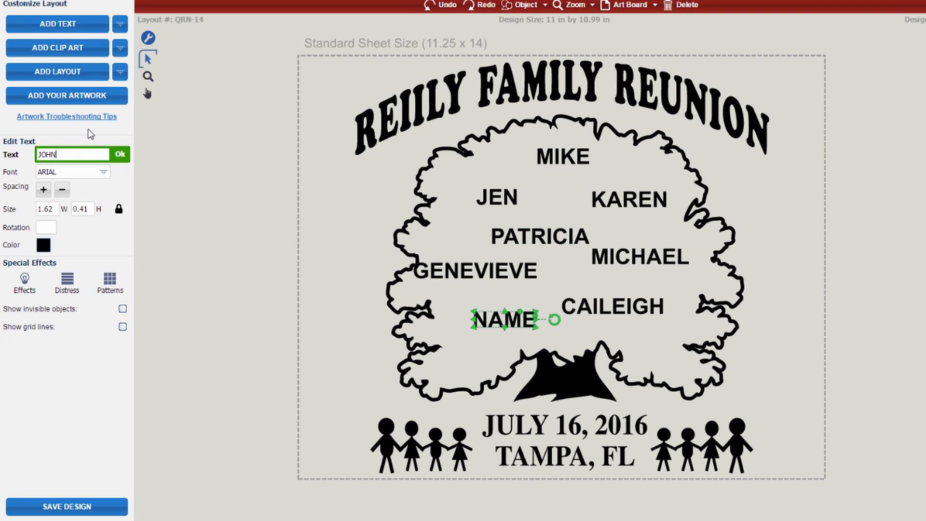
click(116, 157)
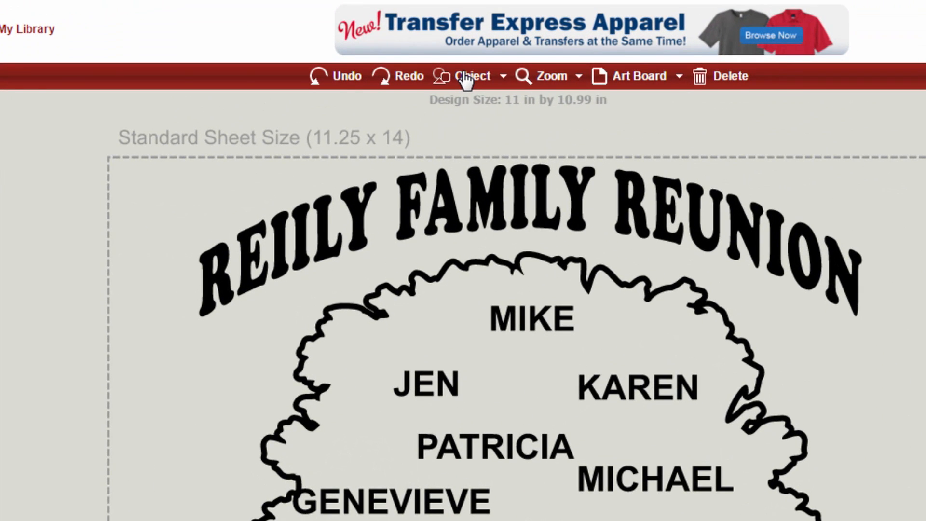
Step: Duplicate the name in the tree's lower-left part and move the copy to the lower-right foliage beside the trunk
click(466, 80)
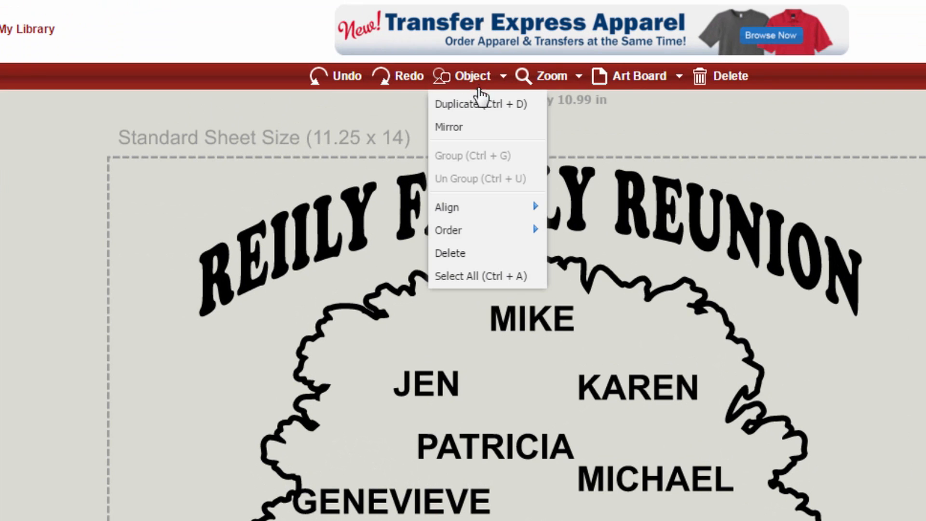
click(477, 110)
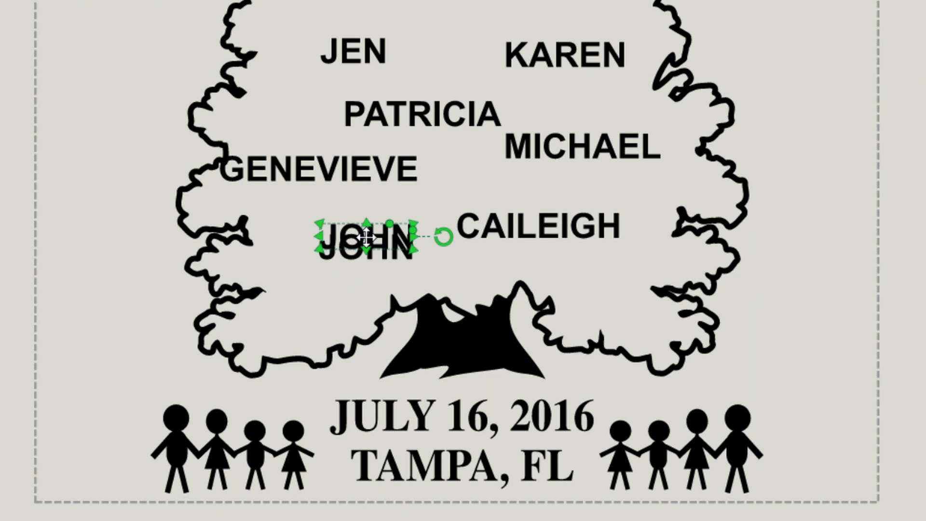
drag(360, 234, 595, 288)
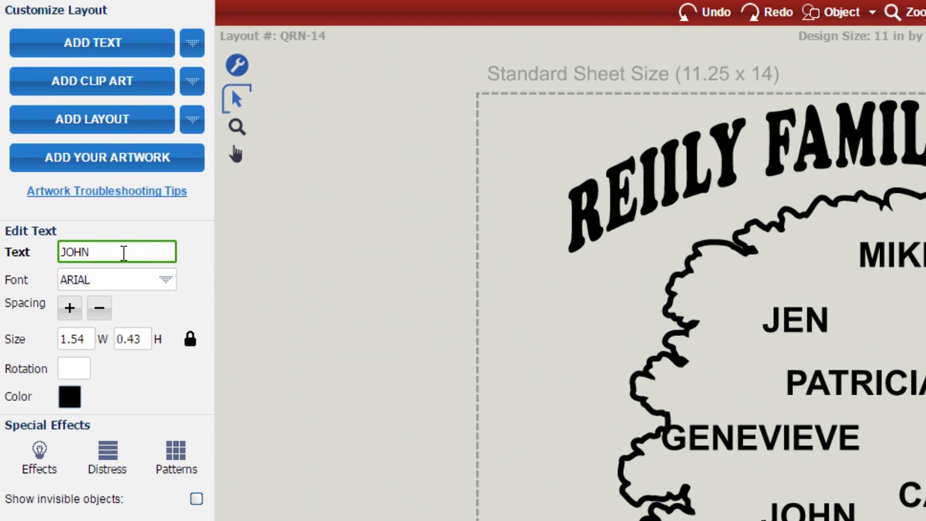
Step: Change the duplicated text beside the trunk to one more family member's first name
click(0, 143)
drag(130, 252, 16, 248)
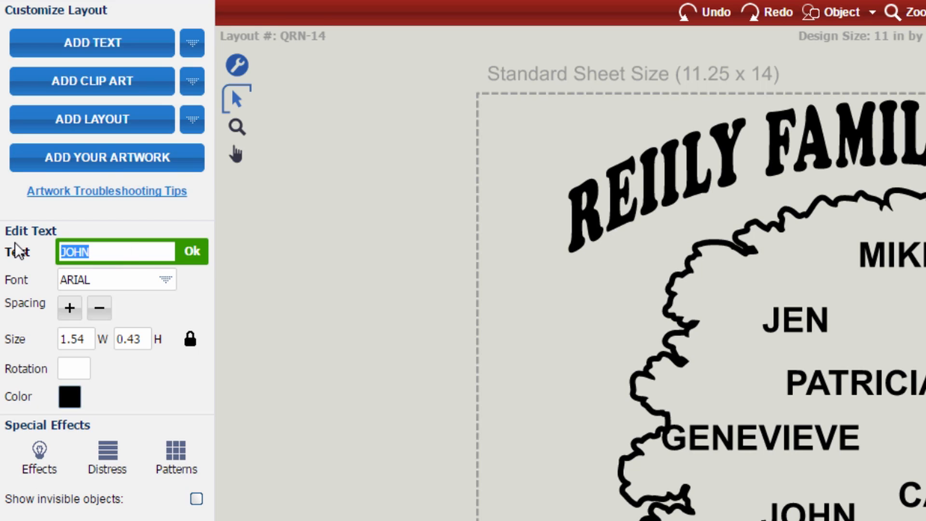
key(BackSpace)
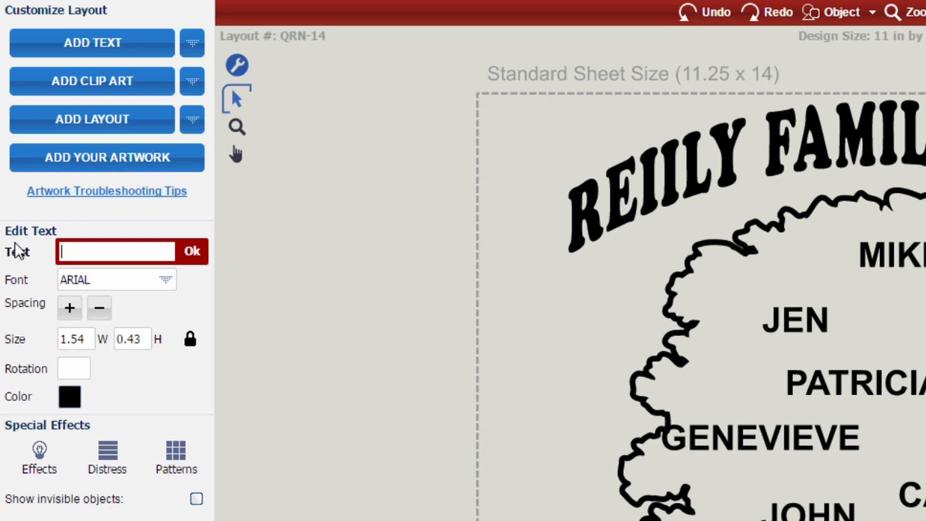
text(SHAMUS)
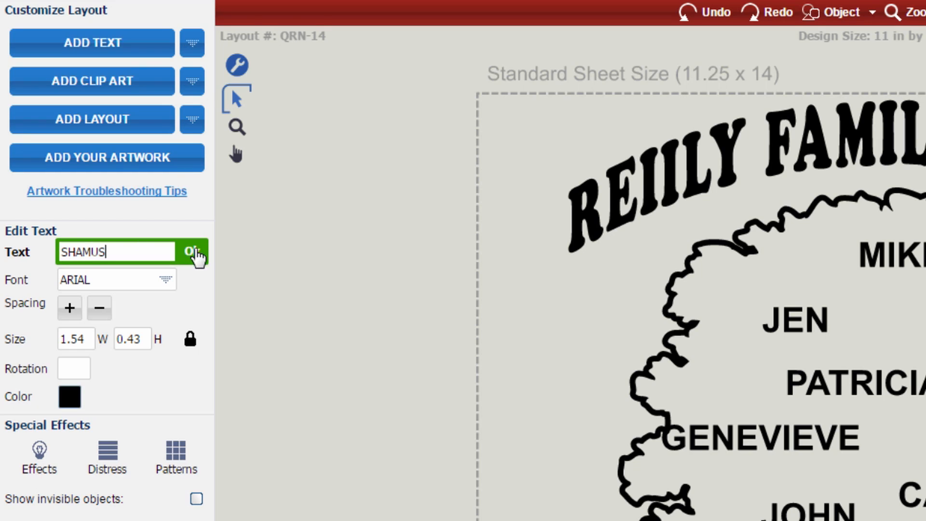
click(195, 253)
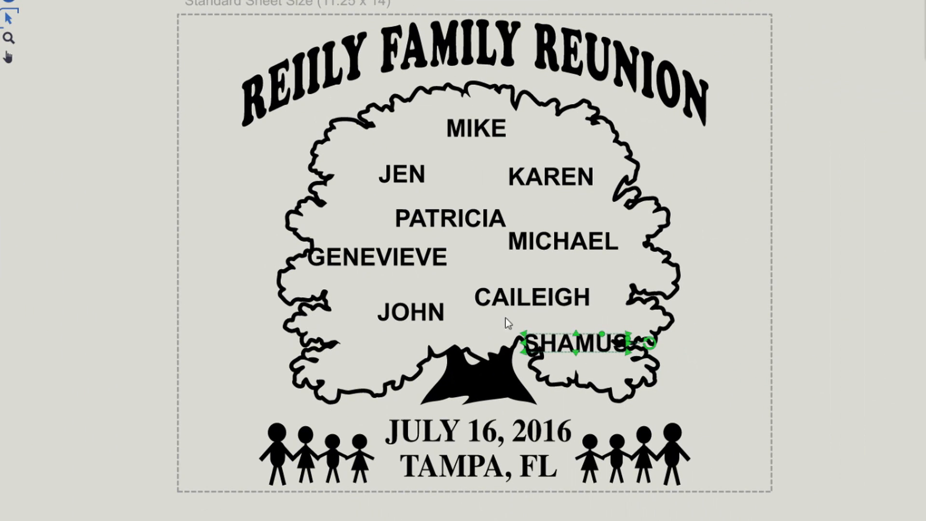
Step: Move the name overlapping the tree's lower-right edge to the lower-left foliage beside the trunk
drag(579, 344, 368, 367)
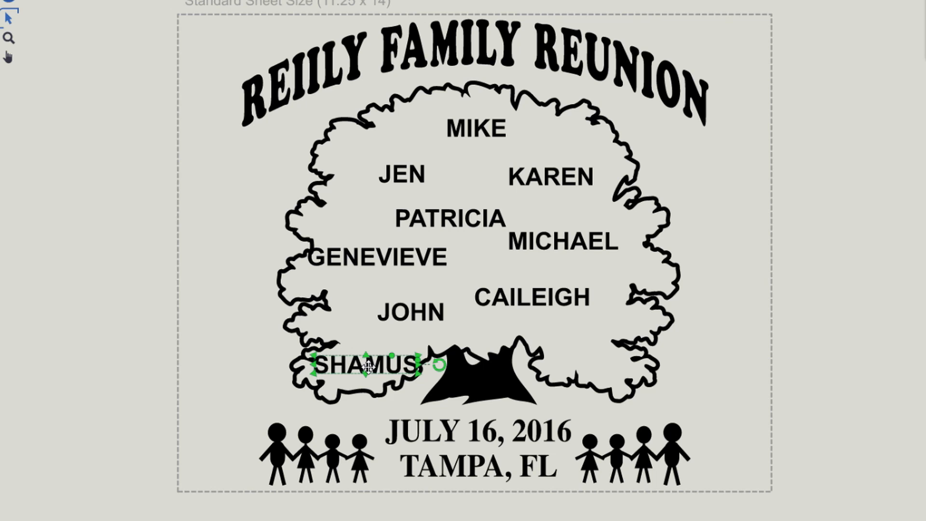
click(693, 358)
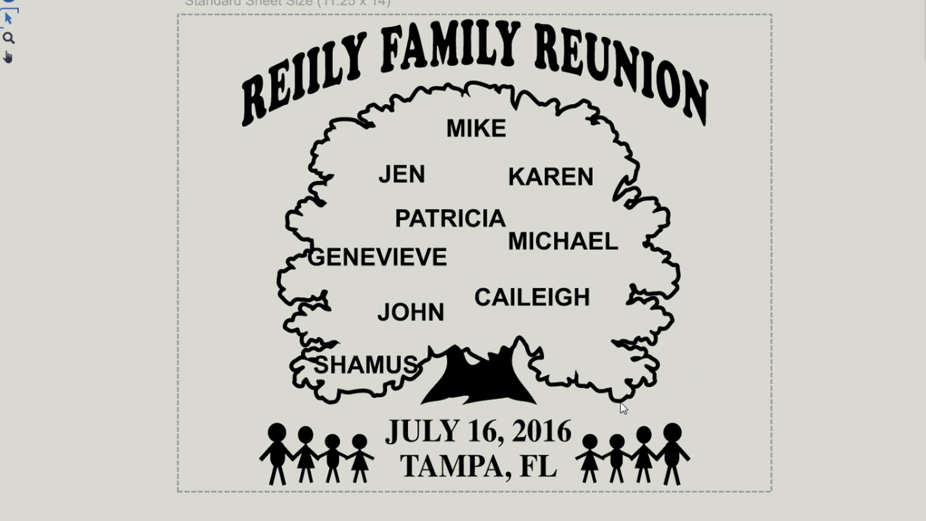
Step: Set the font of the JULY 16, 2016 and TAMPA, FL lines below the tree to Arabrud
click(449, 436)
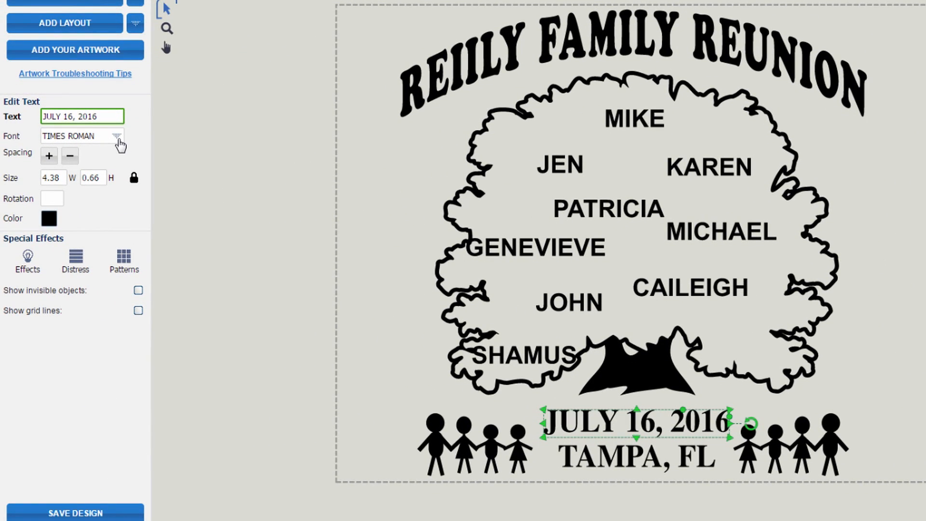
click(118, 139)
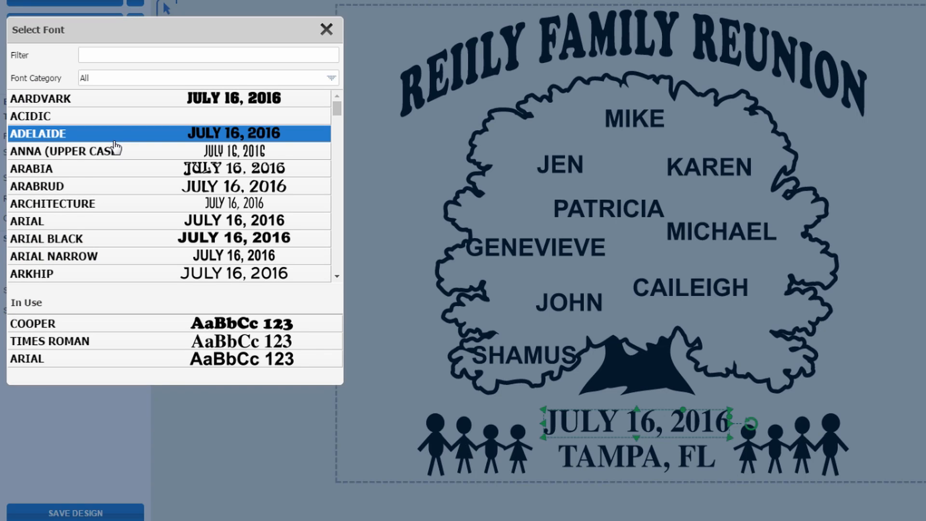
key(Escape)
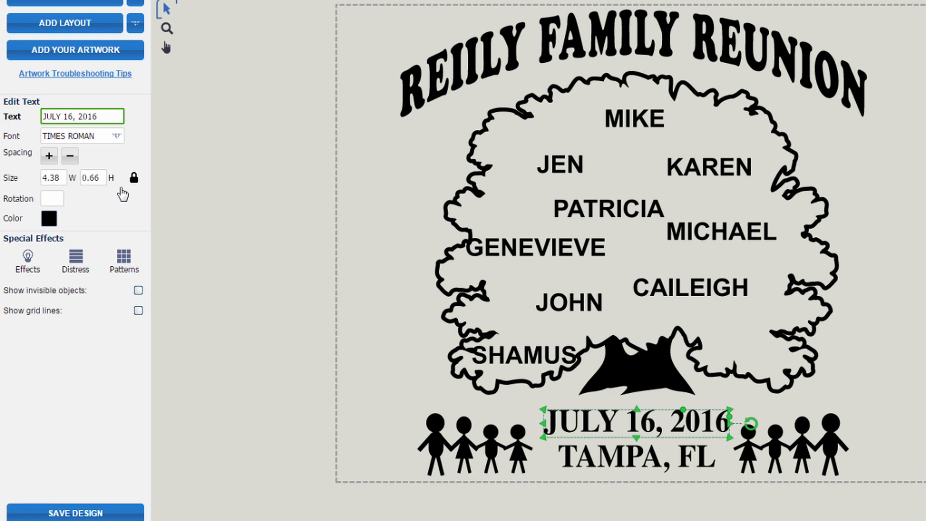
click(622, 458)
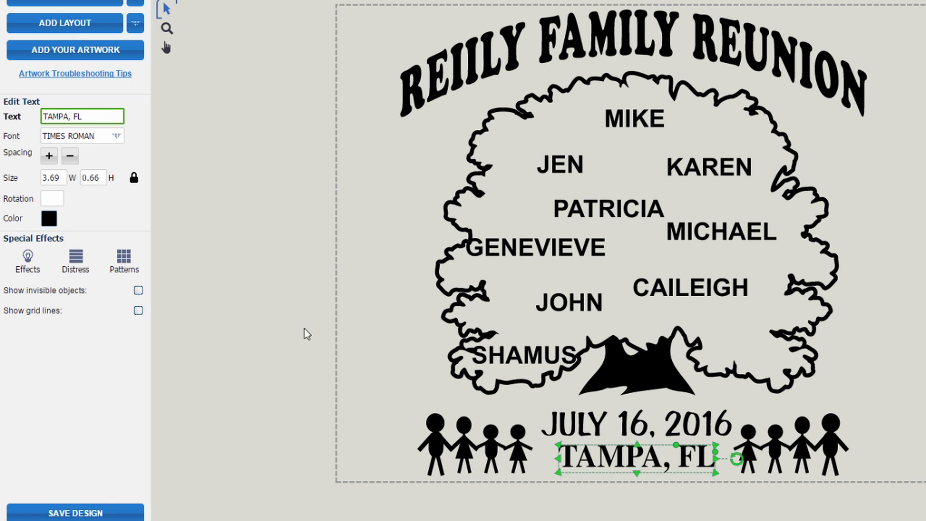
click(116, 137)
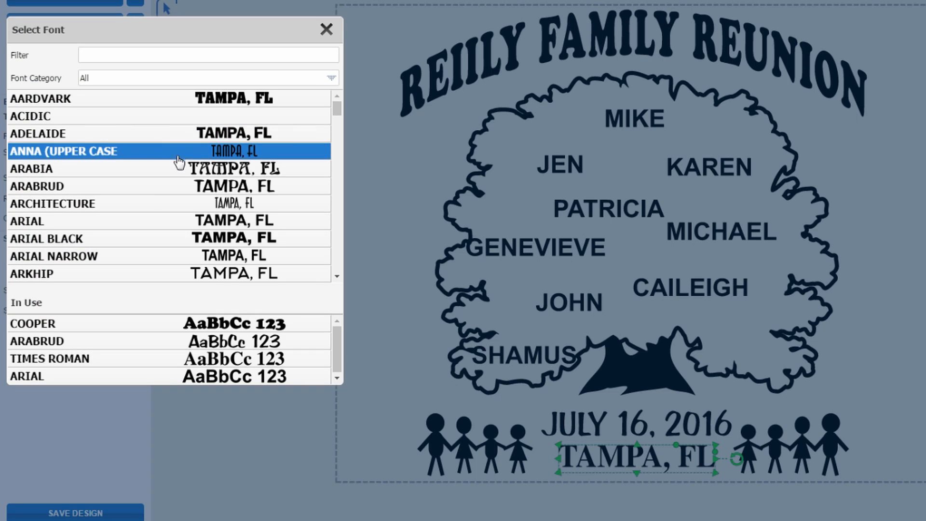
click(183, 185)
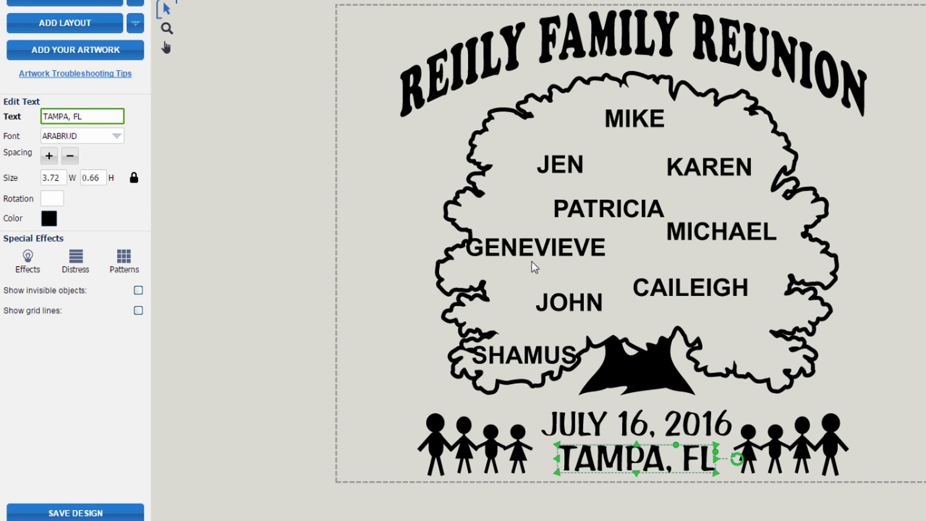
click(417, 369)
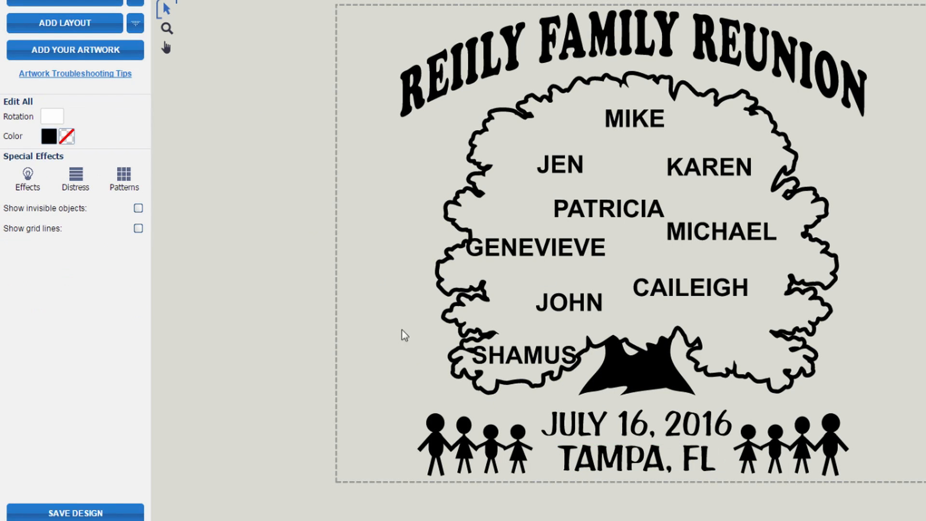
Step: Select the entire family reunion design and move it against the left edge of the standard sheet
drag(509, 115, 923, 495)
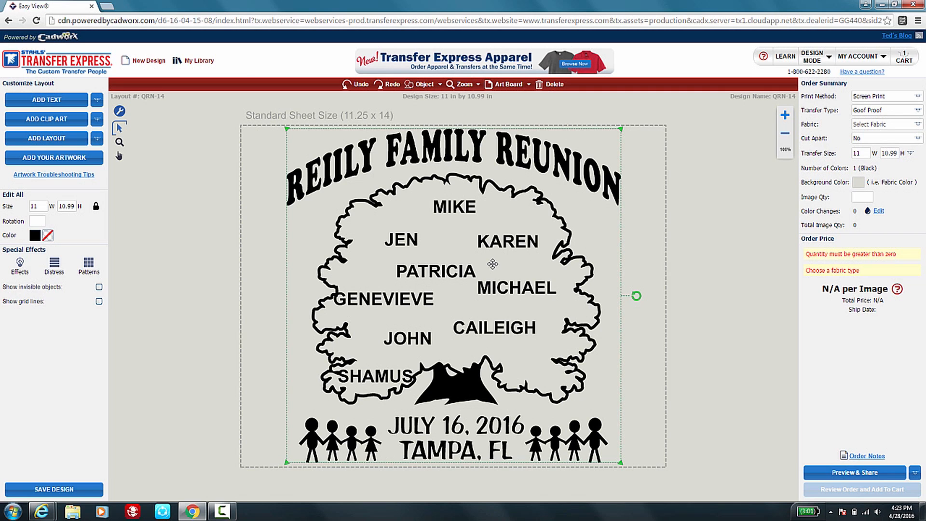
drag(492, 264, 448, 265)
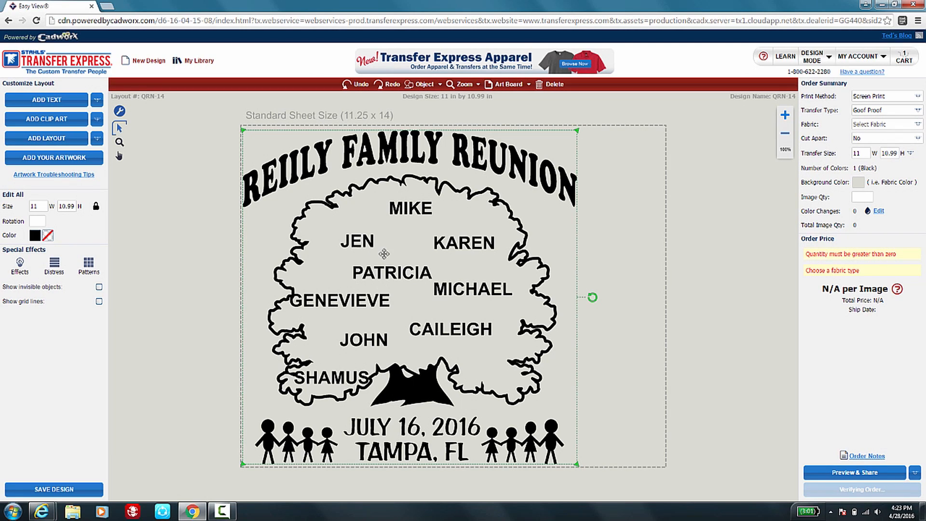
click(213, 261)
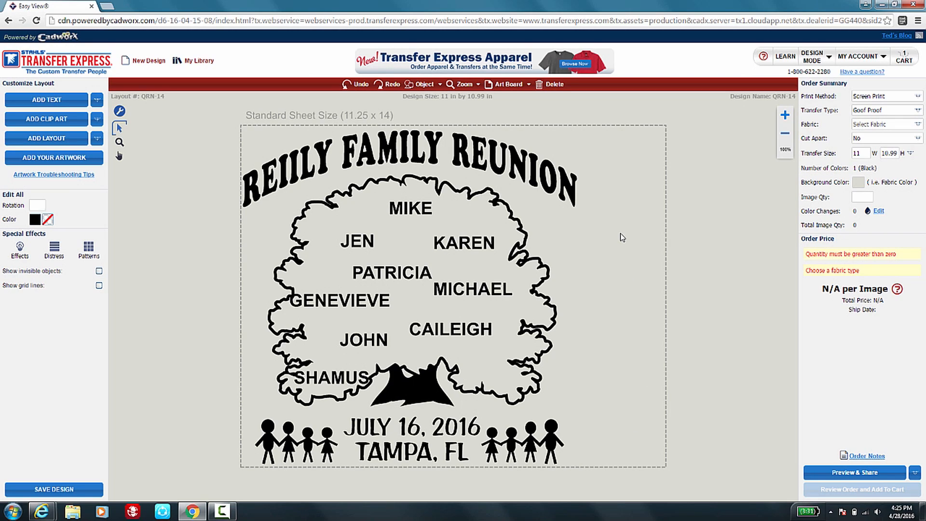
Step: Duplicate the stick-figure family right of the TAMPA, FL text and move the copy to the empty sheet area right of the tree
click(520, 451)
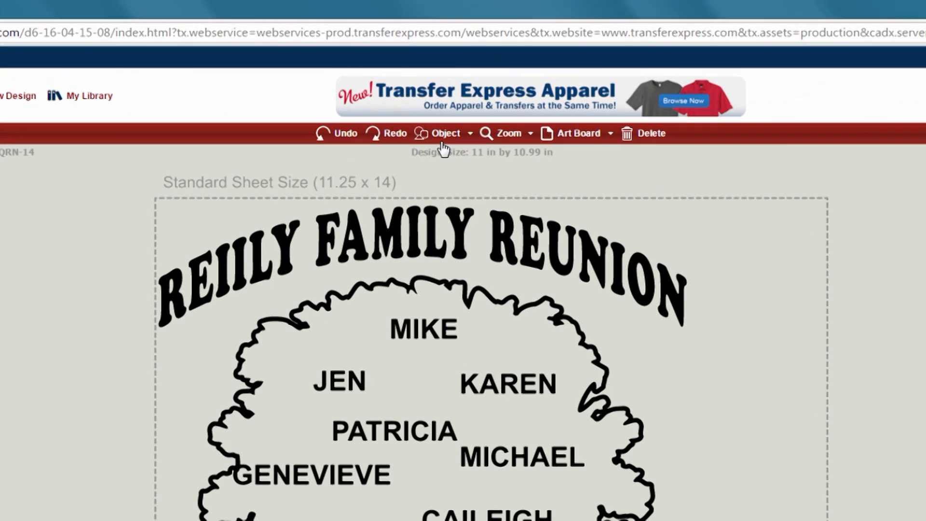
click(443, 128)
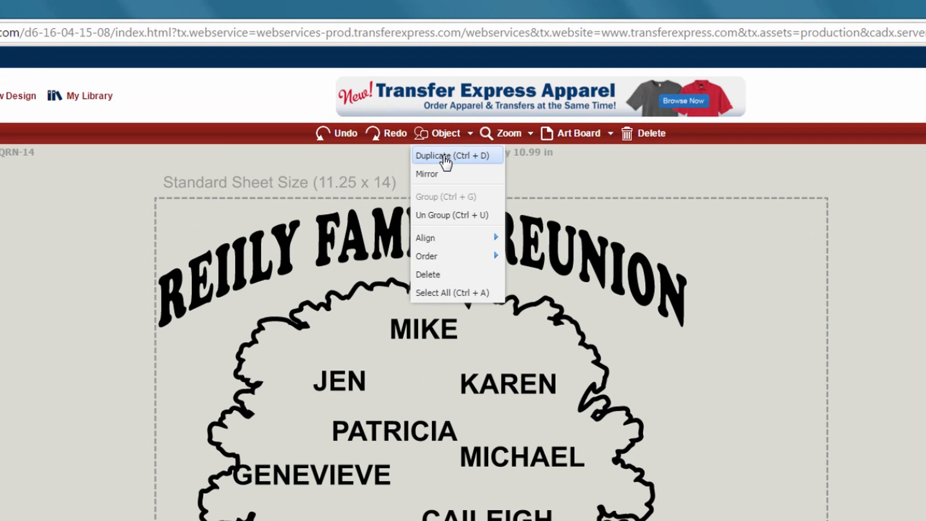
click(444, 156)
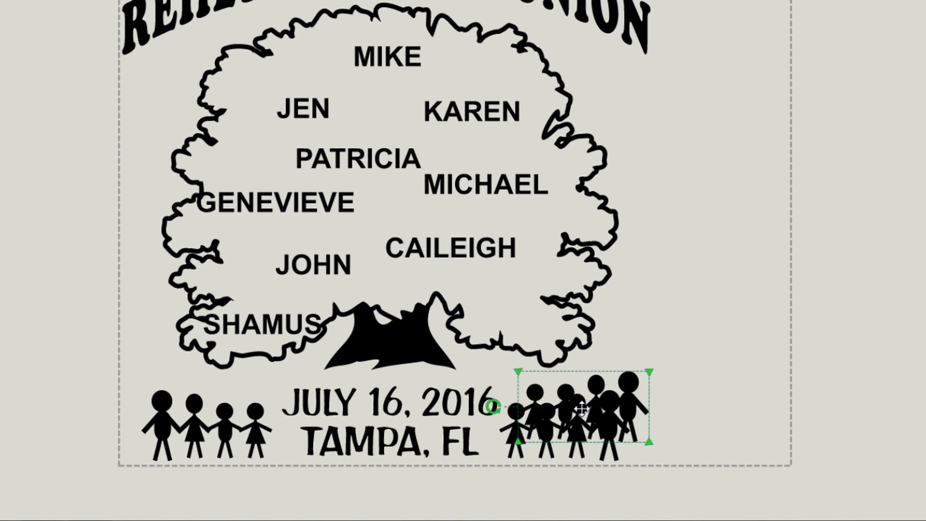
drag(581, 409, 703, 122)
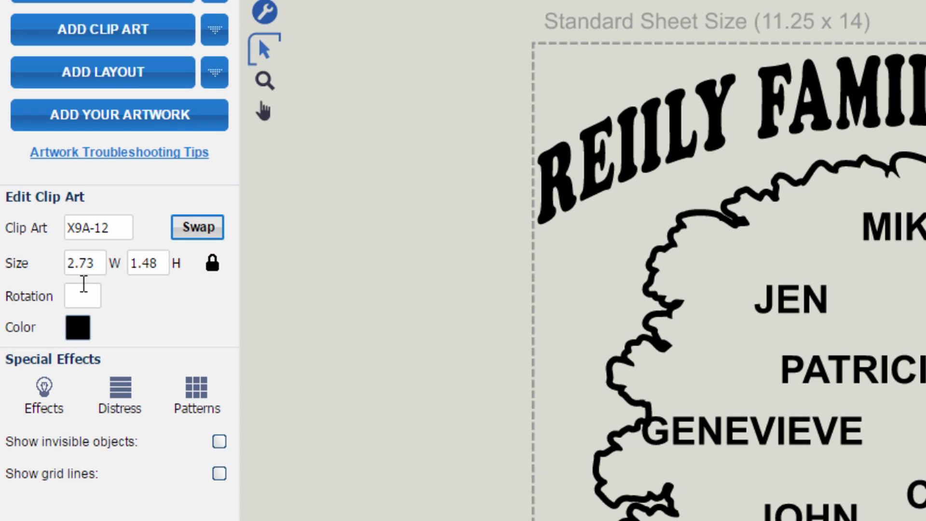
Step: Set the duplicated stick-figure family's width to 4 inches
click(96, 263)
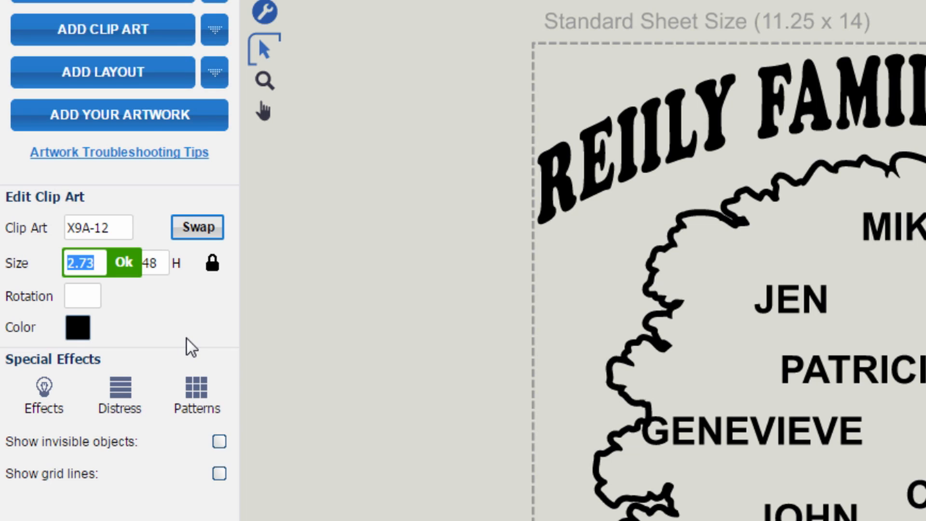
text(4)
click(127, 263)
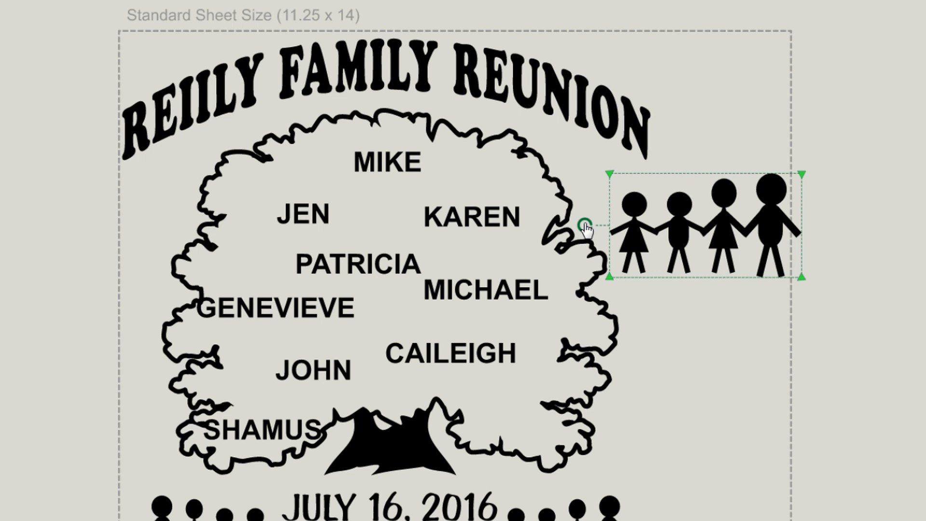
Step: Rotate the enlarged stick-figure family about 90 degrees clockwise and move it into the sheet's lower-right corner
drag(585, 227, 712, 118)
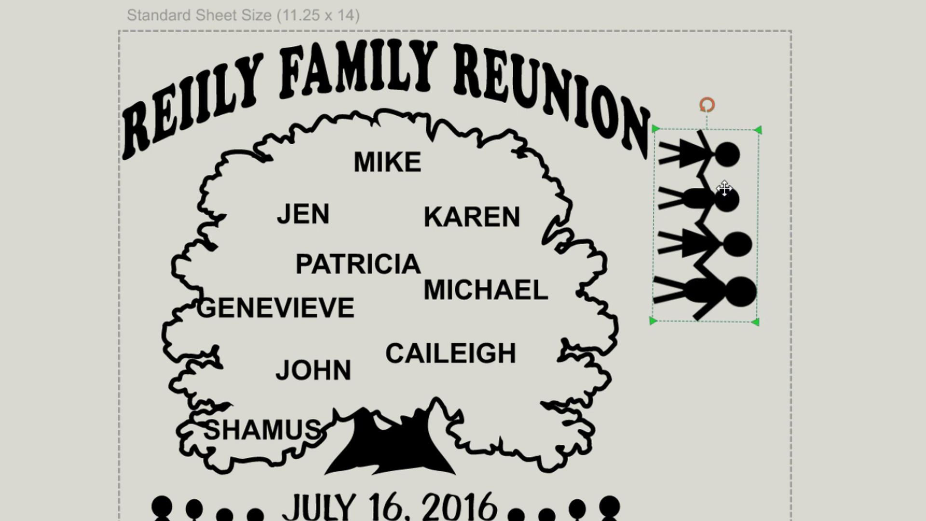
drag(709, 241, 725, 502)
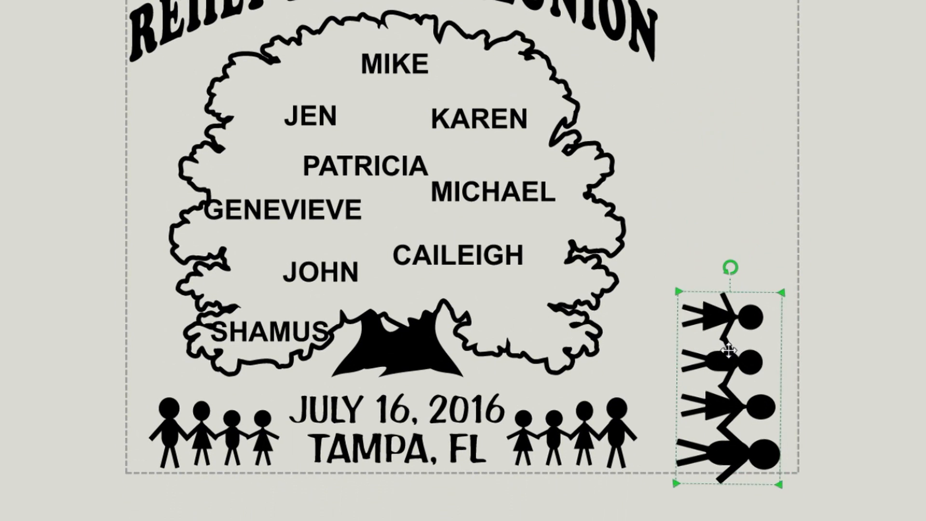
drag(728, 352, 732, 333)
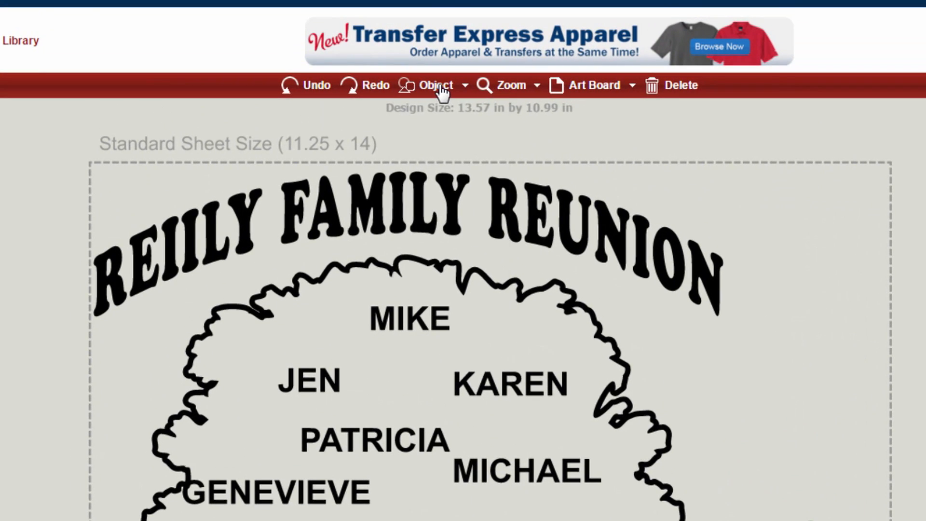
Step: Duplicate the rotated stick-figure family and place the copy above it in the empty strip right of the tree
click(434, 87)
click(438, 111)
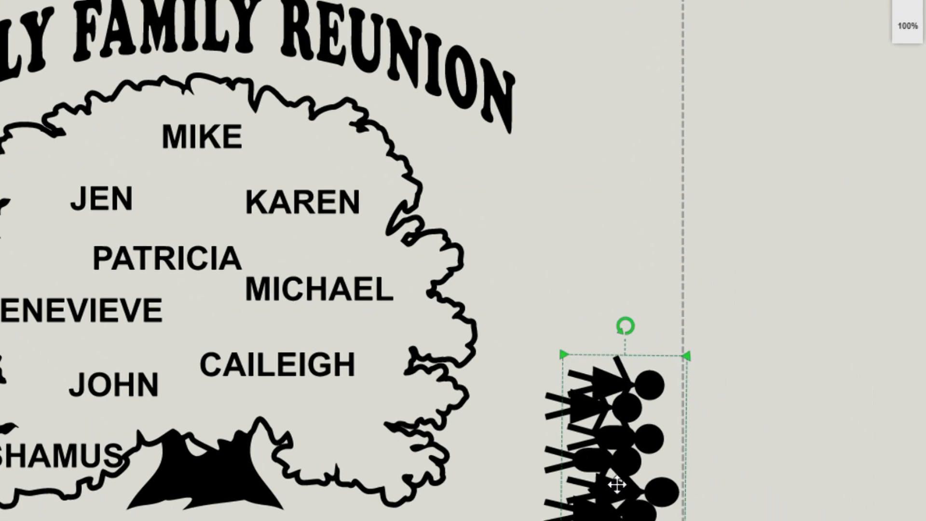
drag(616, 484, 601, 223)
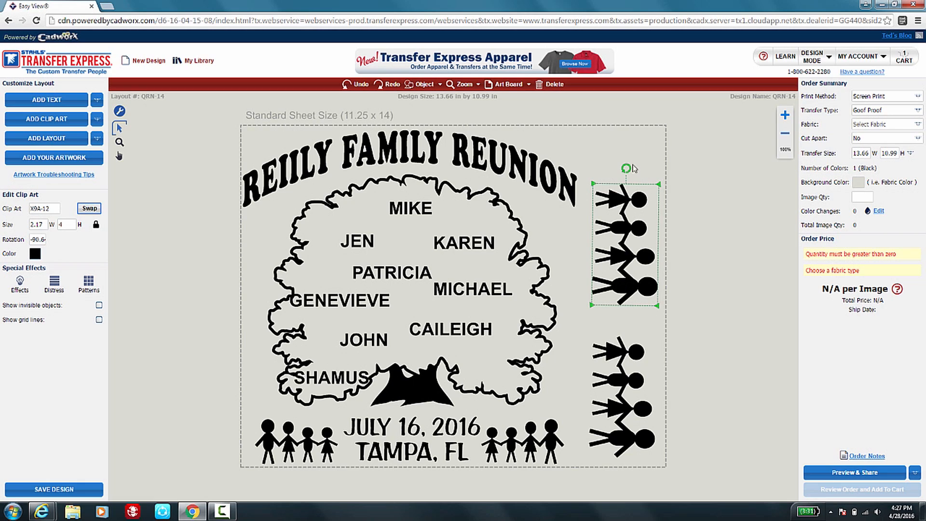
click(714, 237)
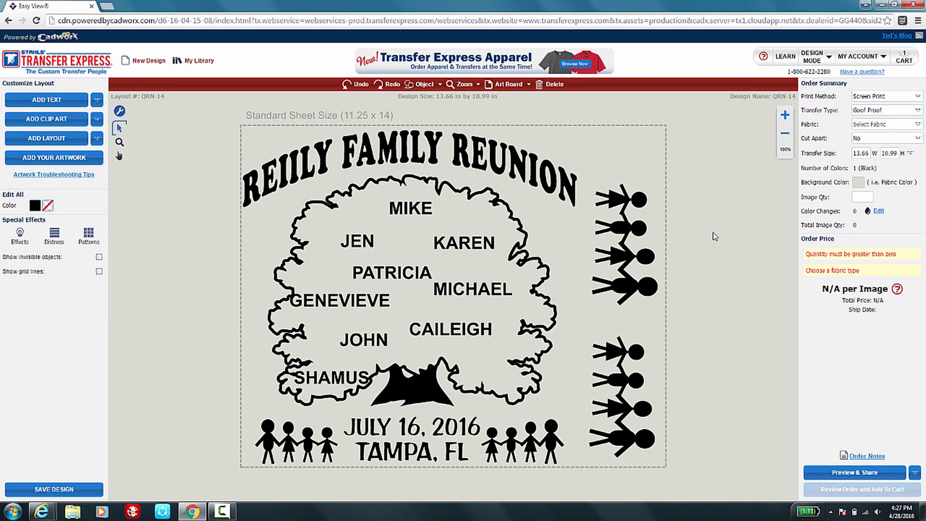